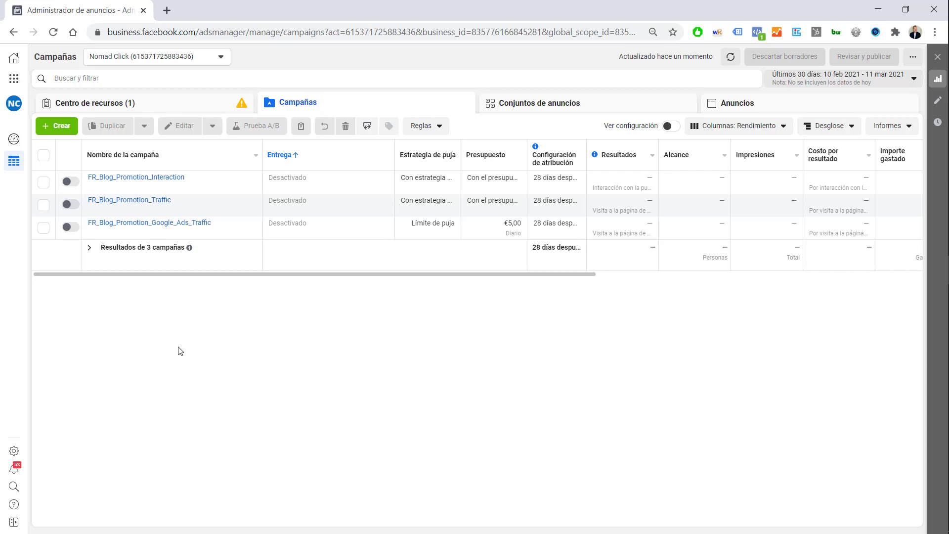
- Create a new campaign with the Conversiones objective
left_click(58, 129)
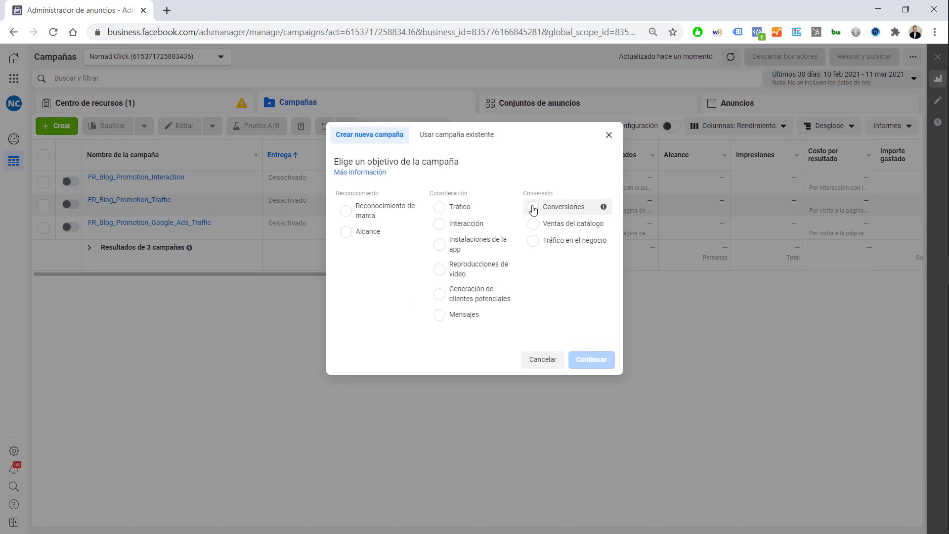
left_click(533, 210)
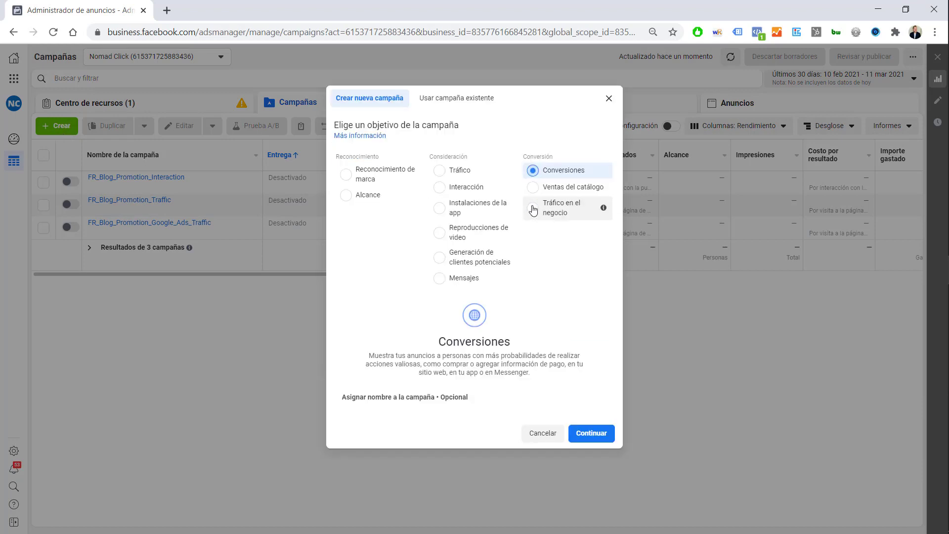
left_click(591, 434)
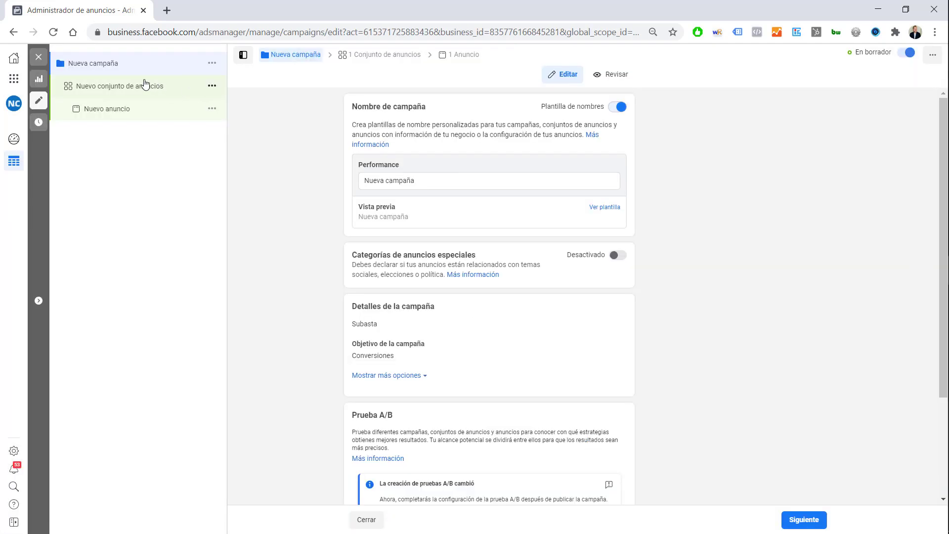
- In the new ad set's audience, remove Francia and target Personas que viven en este lugar
left_click(139, 88)
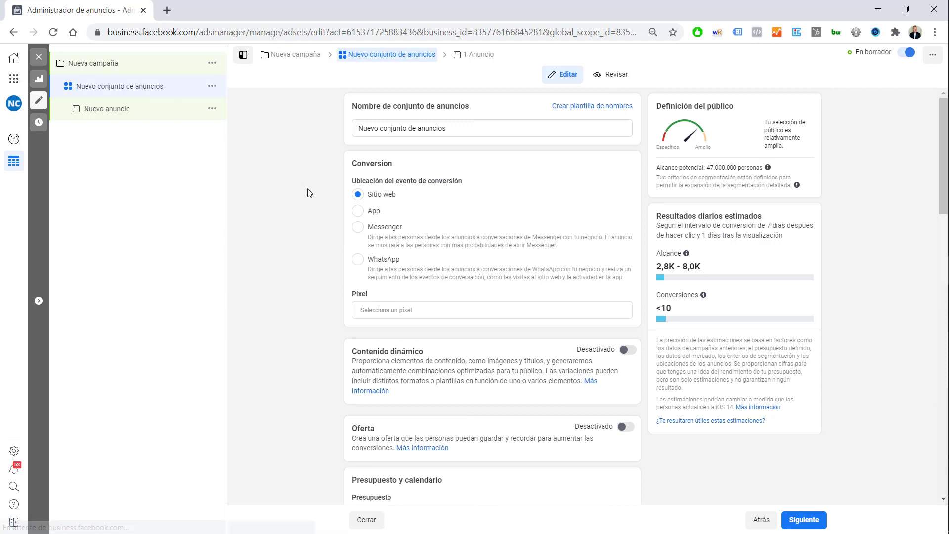
scroll(308, 193, "down", 6)
scroll(306, 191, "down", 5)
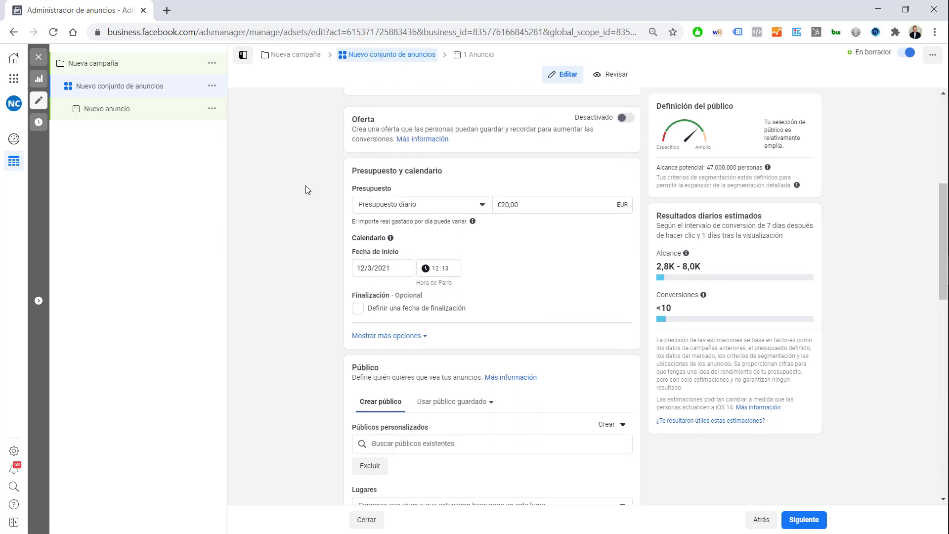
scroll(305, 190, "down", 1)
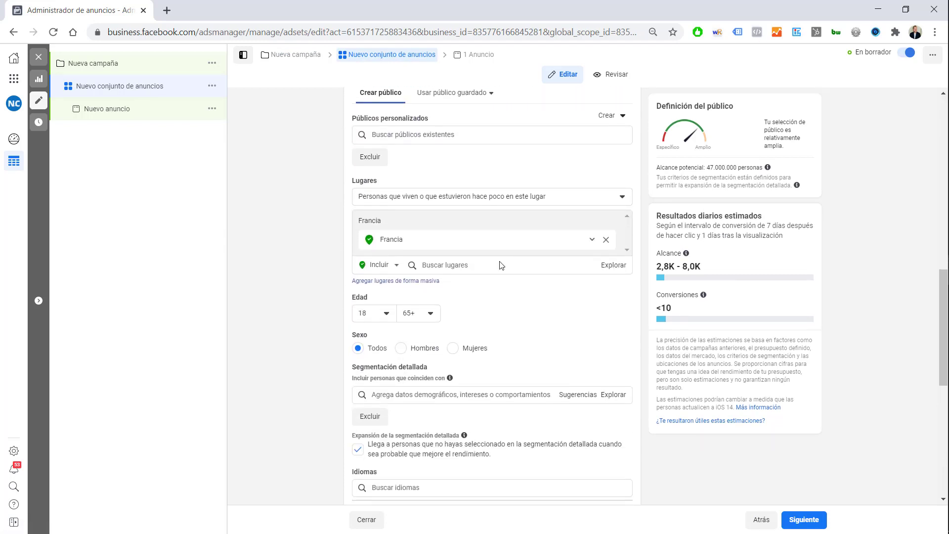
left_click(606, 239)
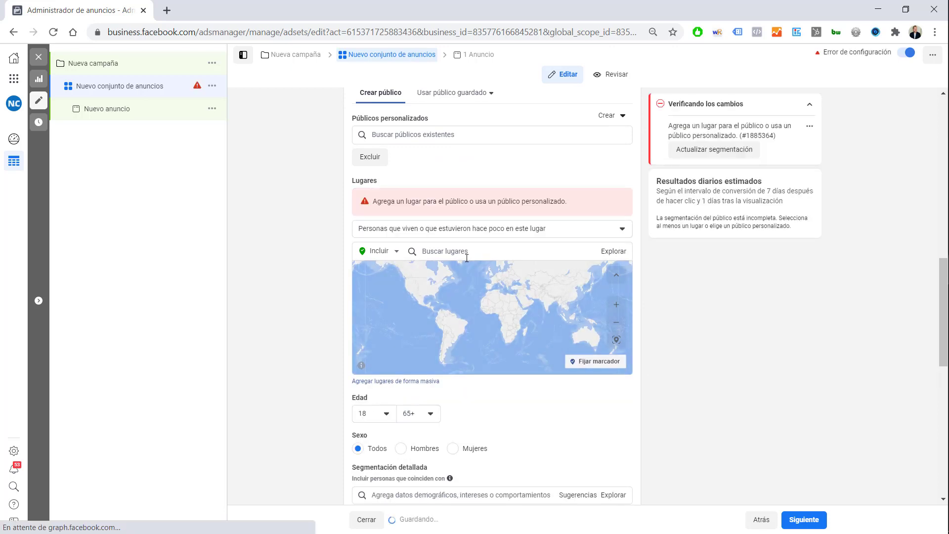
left_click(454, 231)
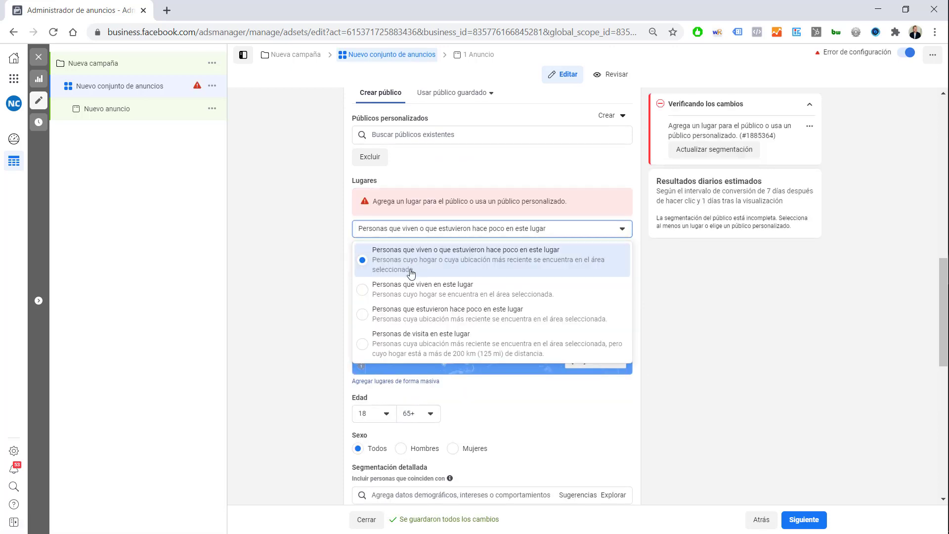
left_click(419, 295)
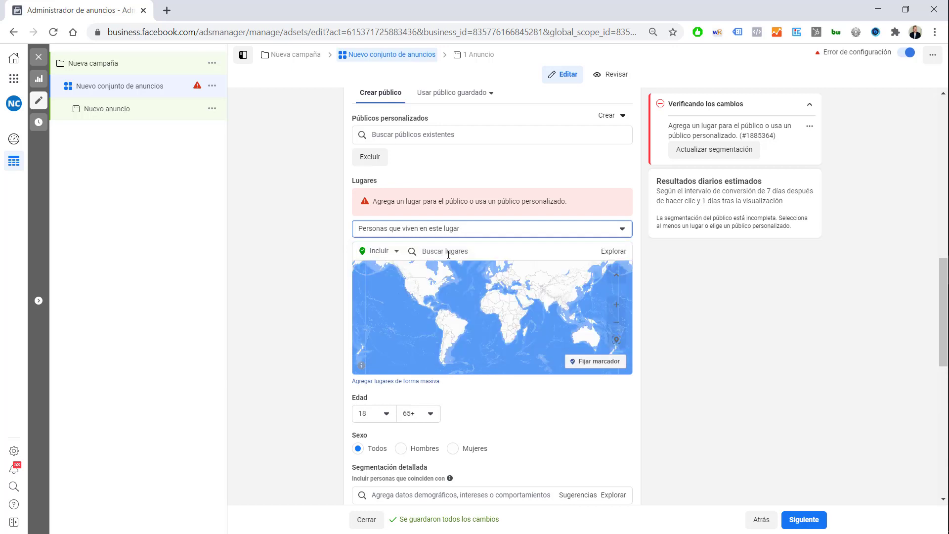
- Add España as an included location and restrict it to cities only
left_click(449, 253)
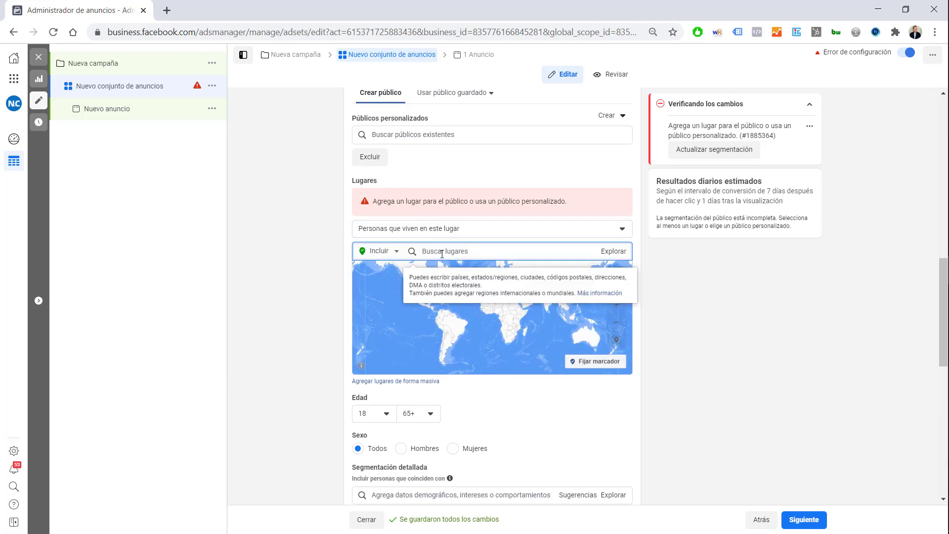
type("espa")
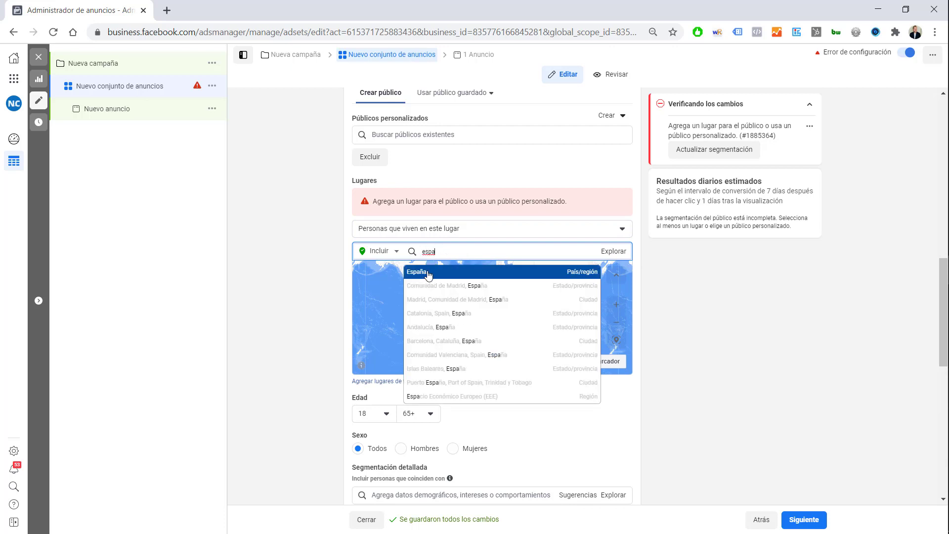
left_click(428, 273)
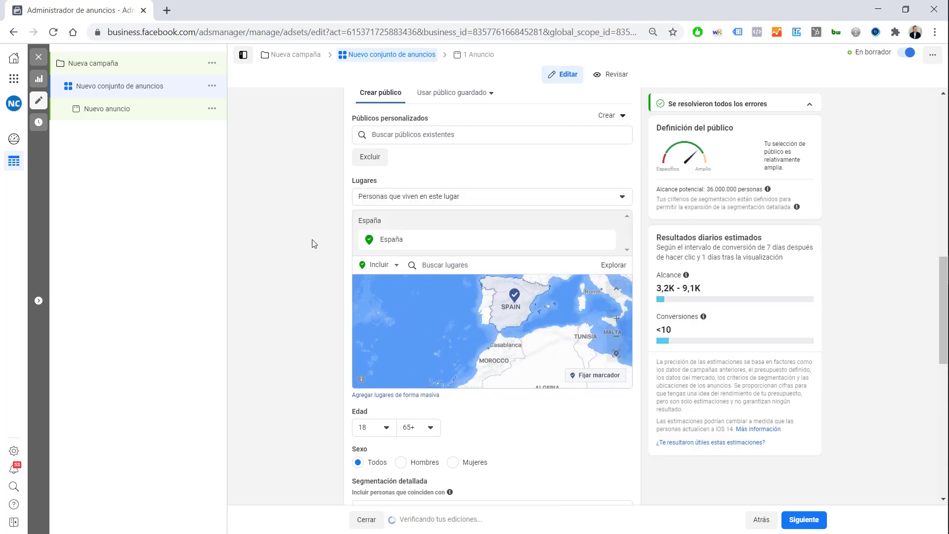
left_click(593, 241)
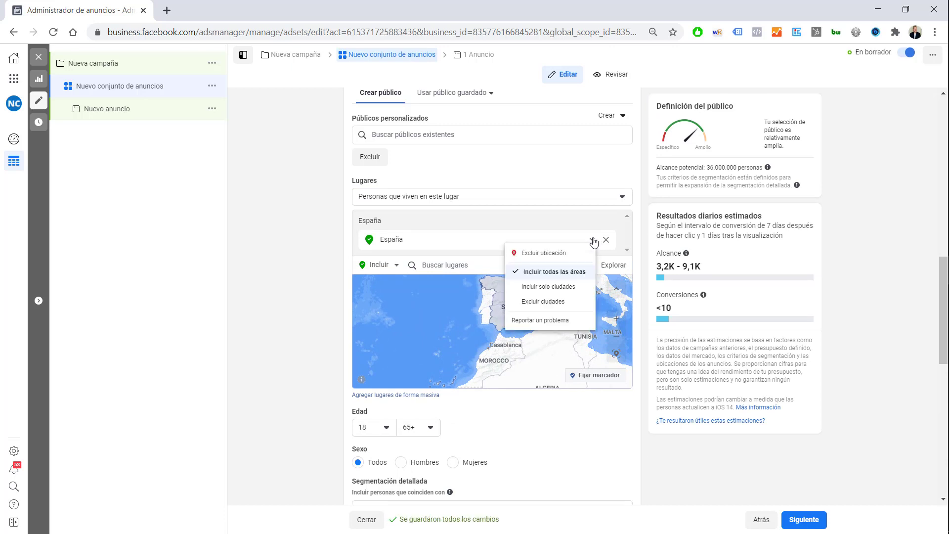
left_click(536, 288)
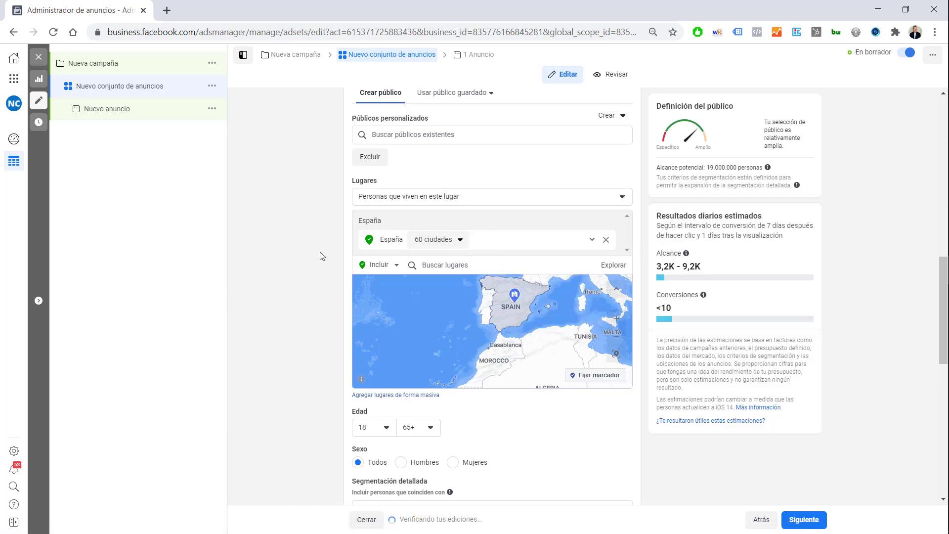
- Set the audience age range to 25–60 and the gender to Mujeres
scroll(319, 256, "down", 4)
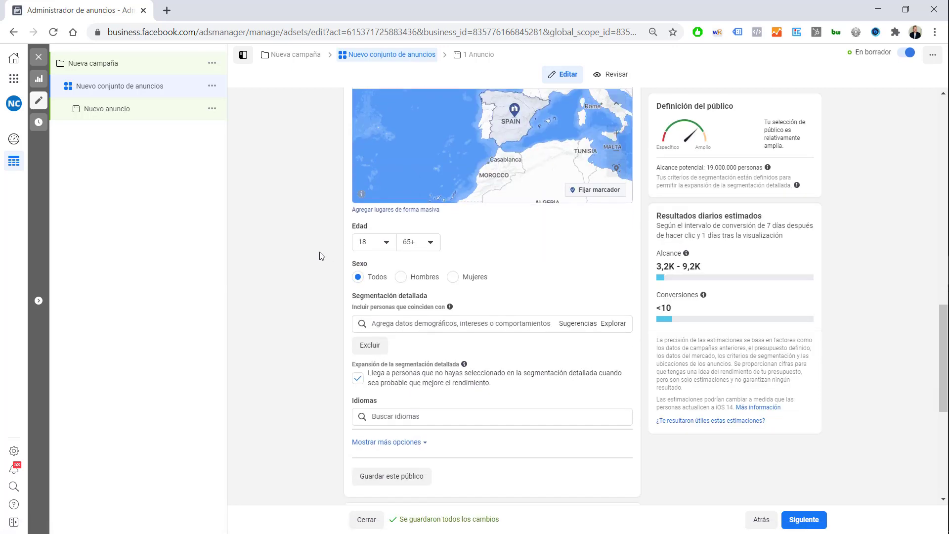
left_click(388, 247)
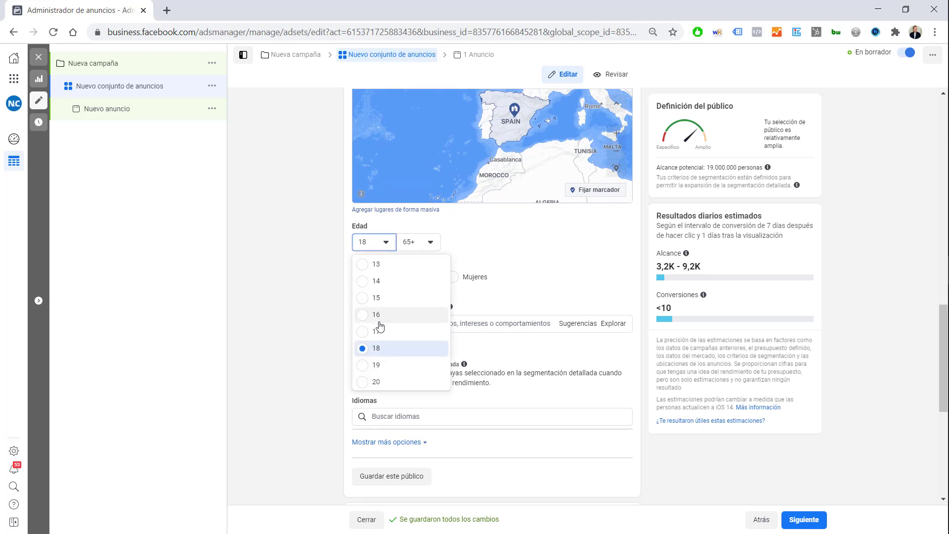
left_click(374, 345)
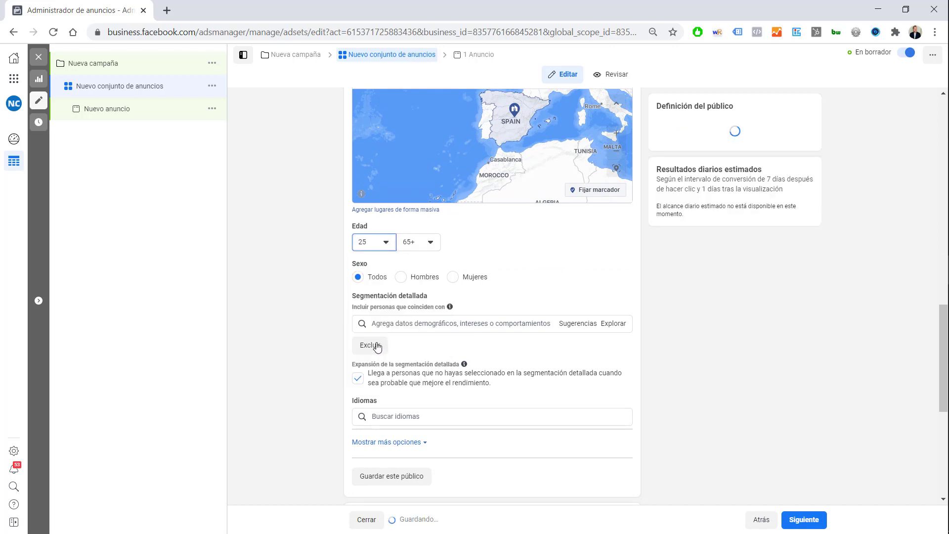
left_click(432, 246)
left_click(410, 300)
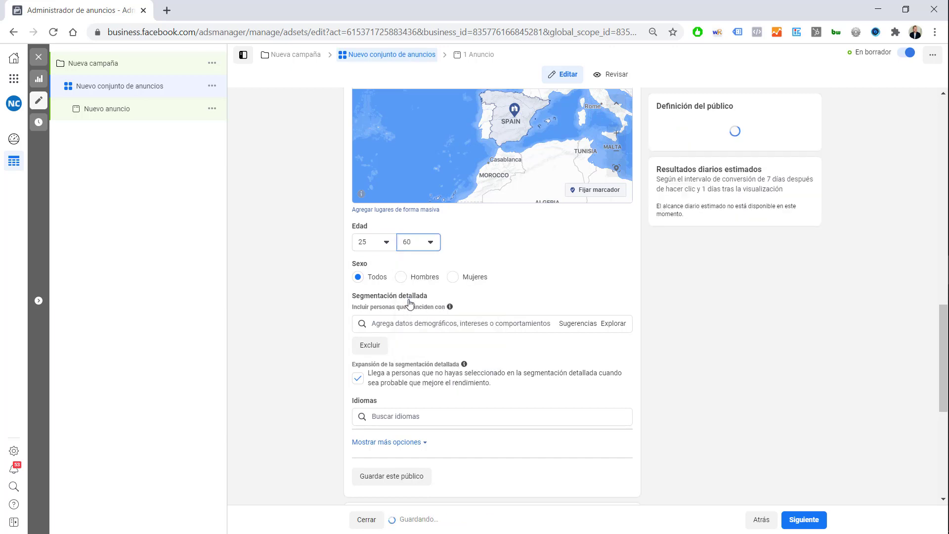
left_click(454, 278)
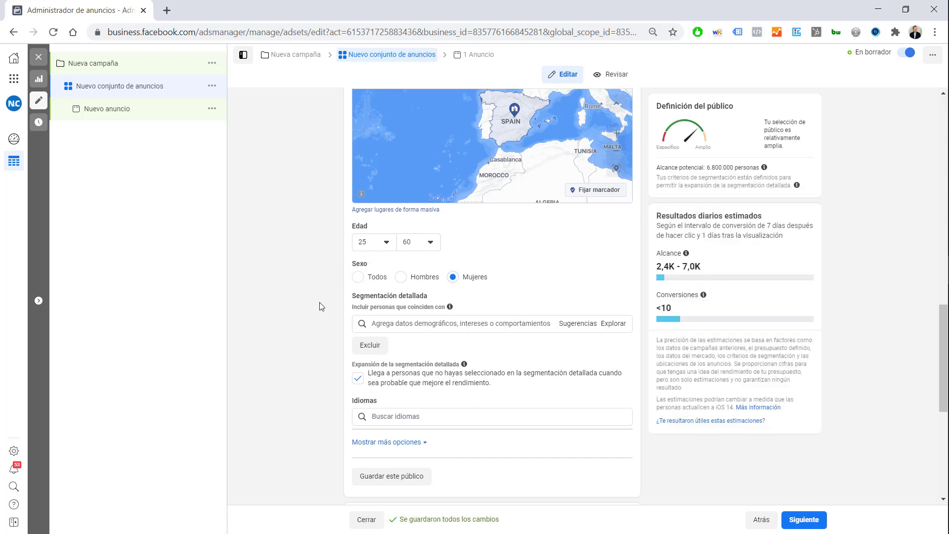
- Add the interests Deportes, Fitness, Cuidado personal and CrossFit to the detailed targeting
left_click(389, 327)
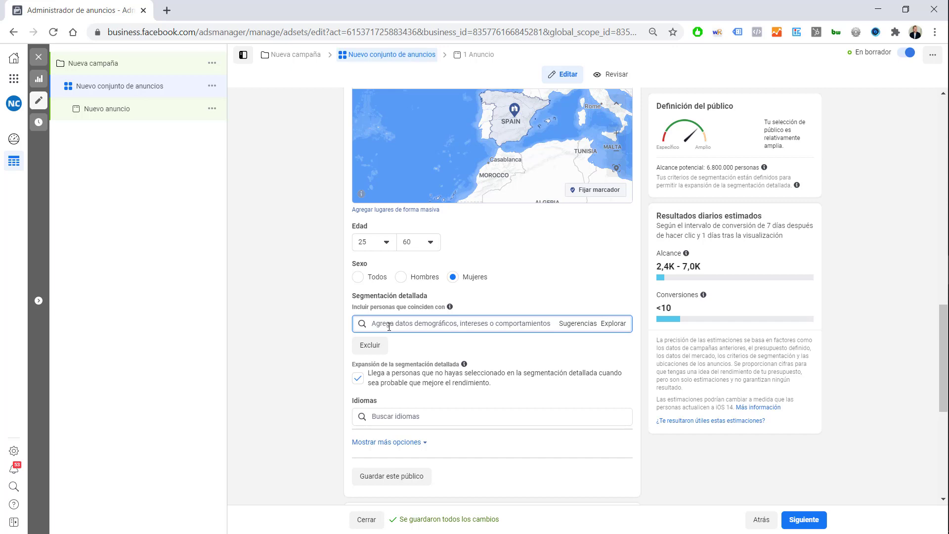
type("d")
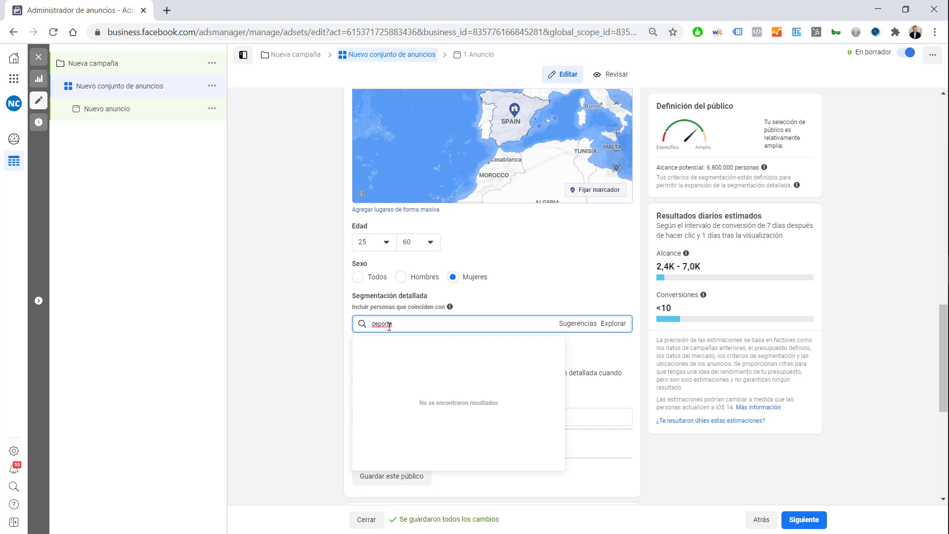
type("eporte")
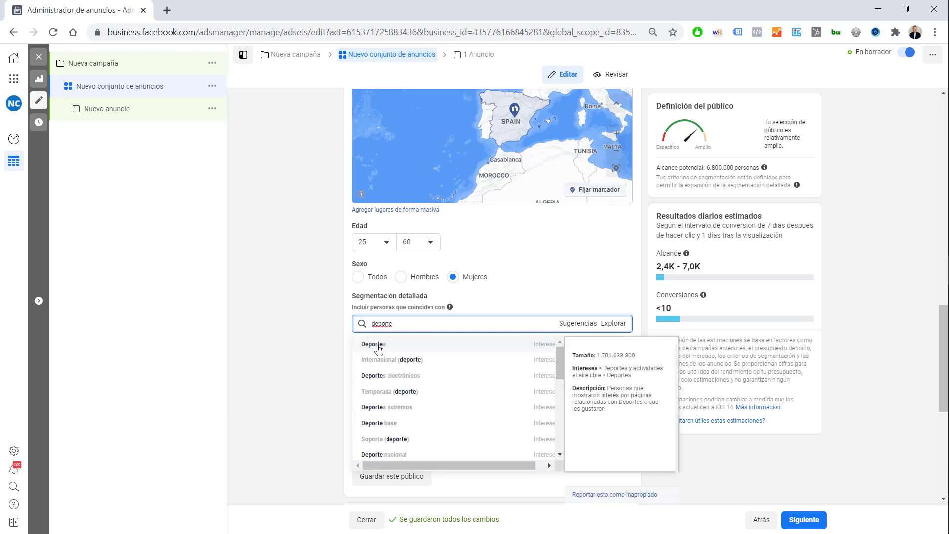
left_click(379, 346)
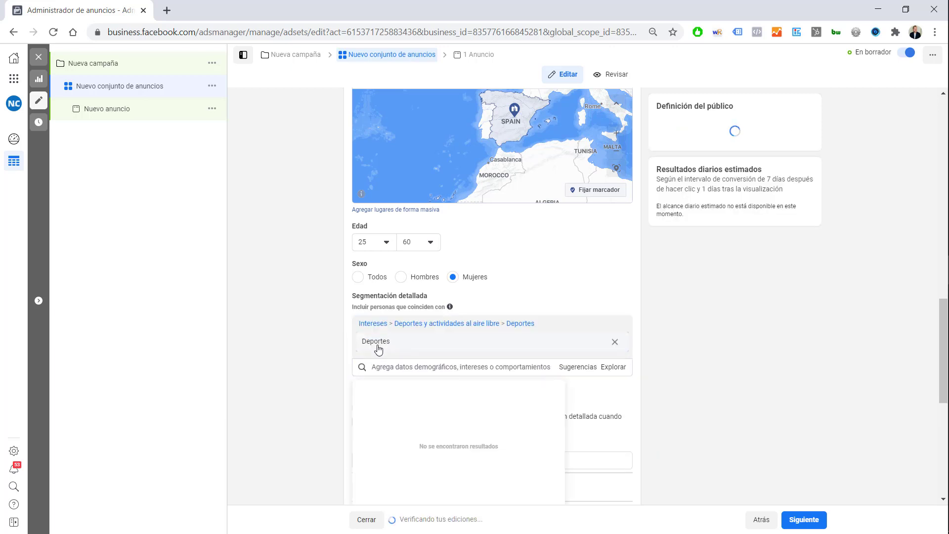
left_click(574, 369)
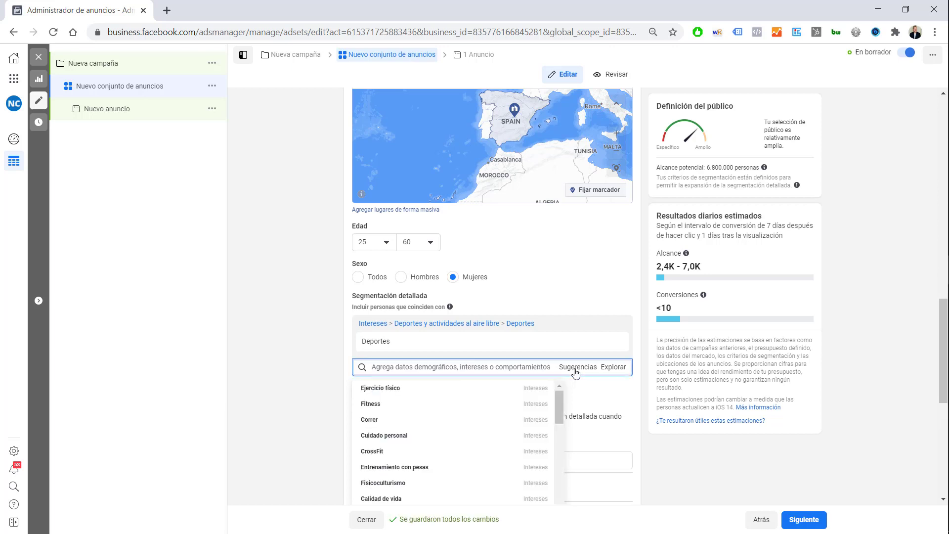
left_click(380, 405)
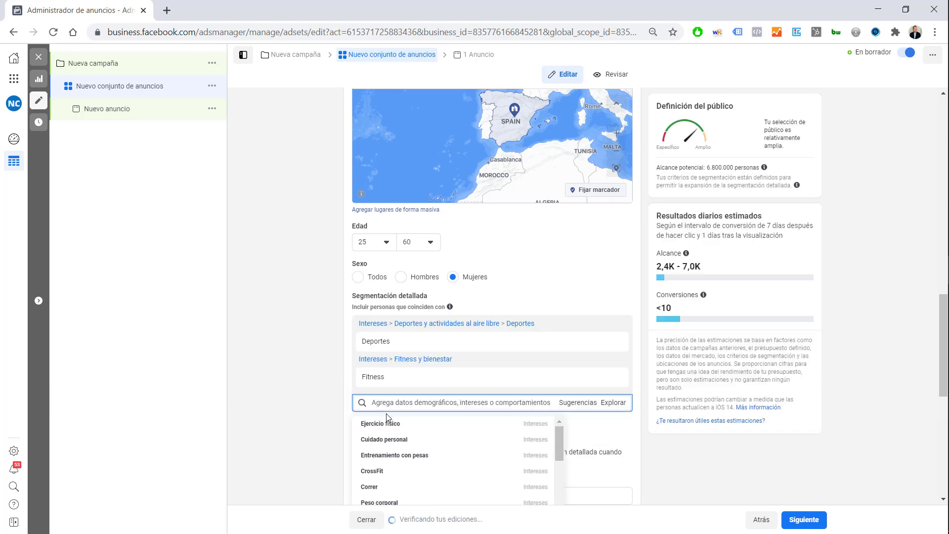
left_click(385, 440)
scroll(376, 467, "down", 3)
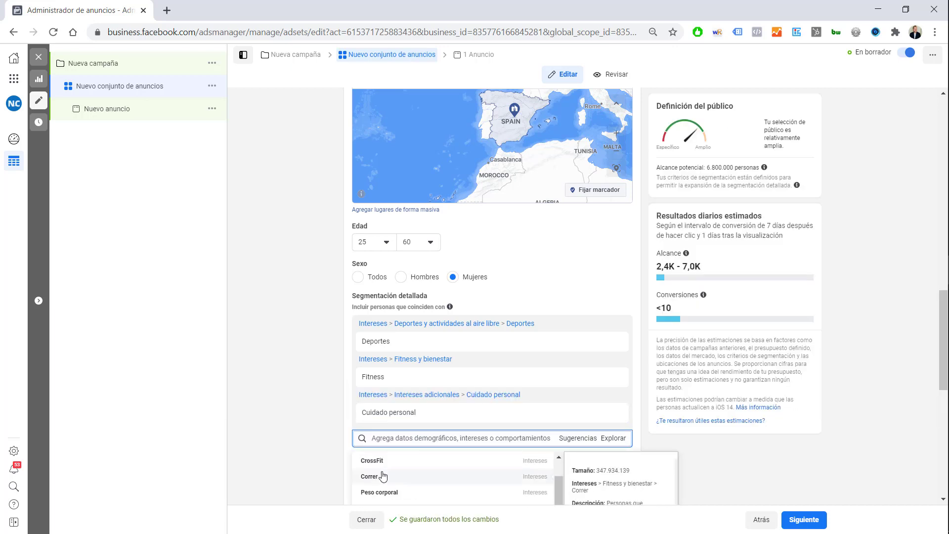
left_click(381, 464)
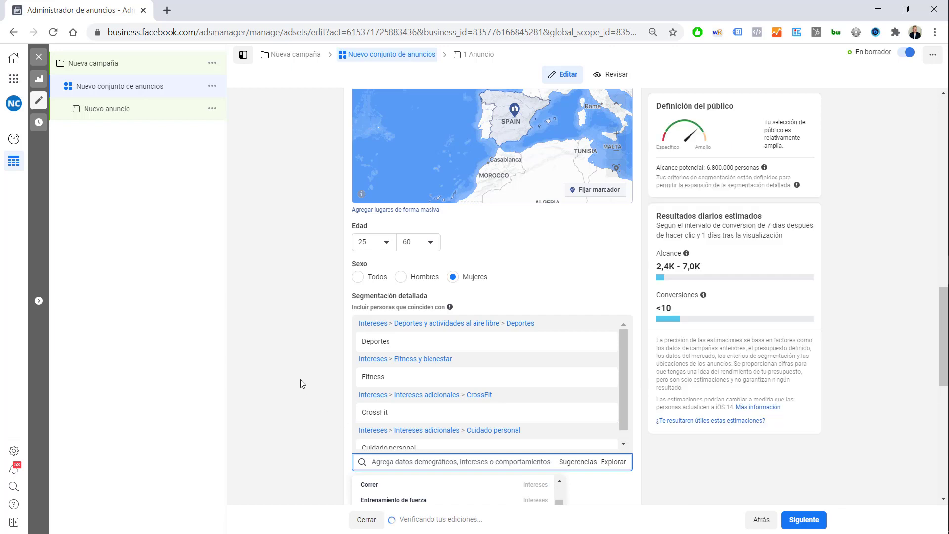
- Narrow the audience to people who also match Padres (todos), and turn off detailed targeting expansion
scroll(301, 378, "down", 3)
scroll(303, 326, "down", 1)
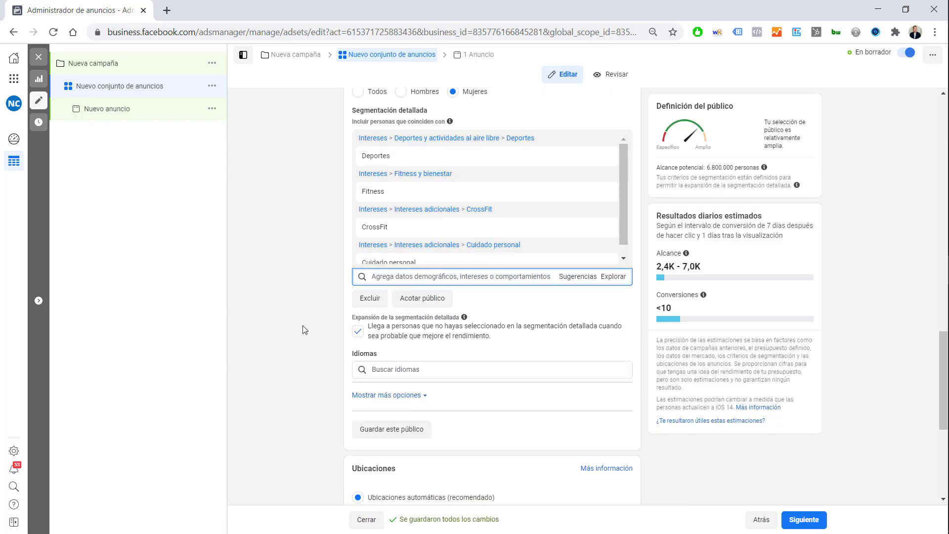
left_click(422, 301)
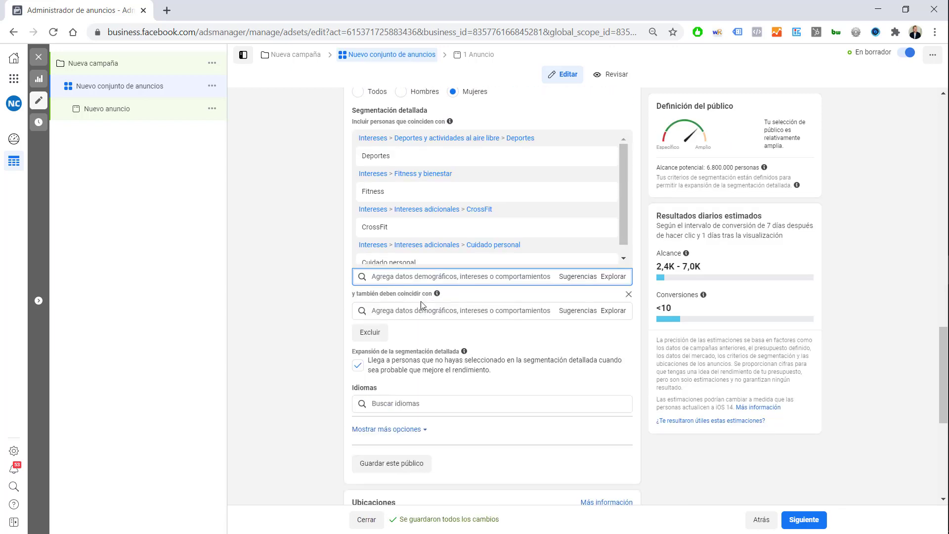
left_click(400, 313)
type("padres")
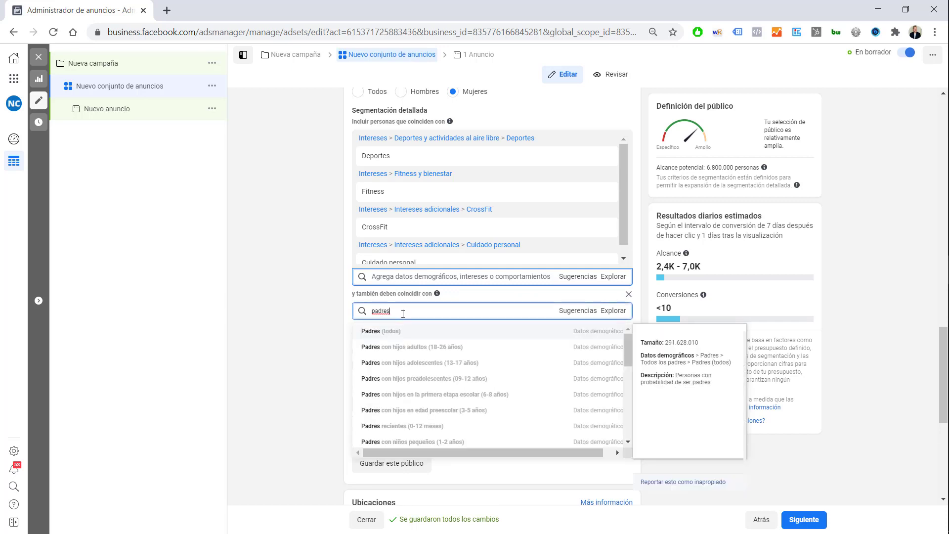
left_click(387, 336)
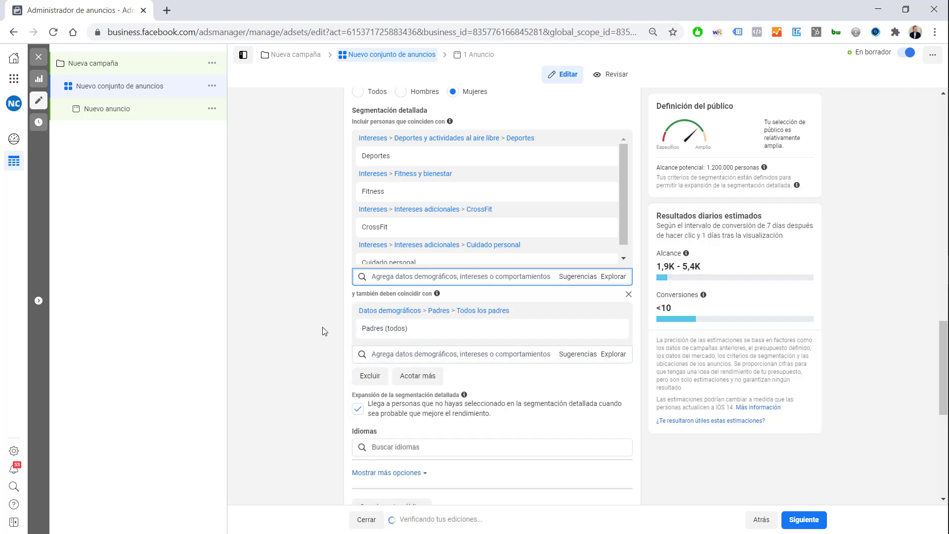
scroll(316, 327, "down", 1)
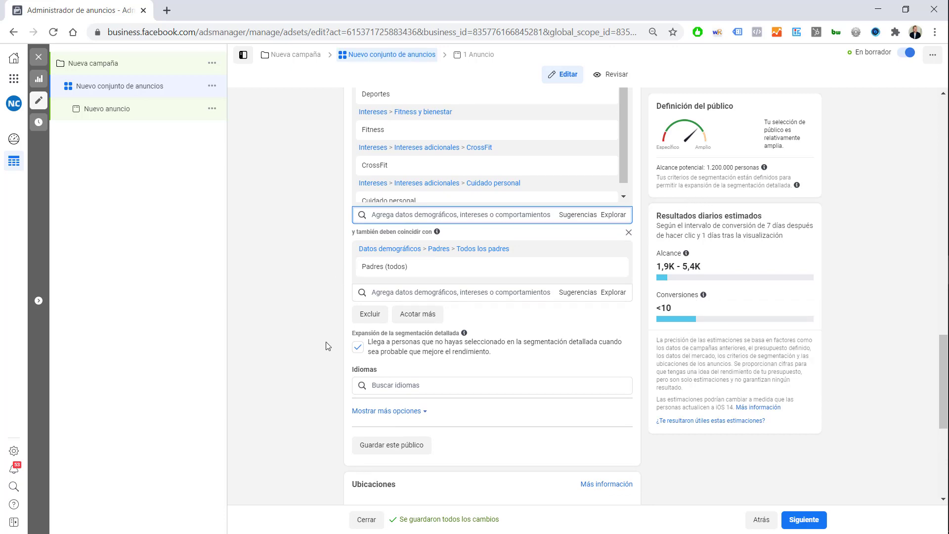
left_click(358, 348)
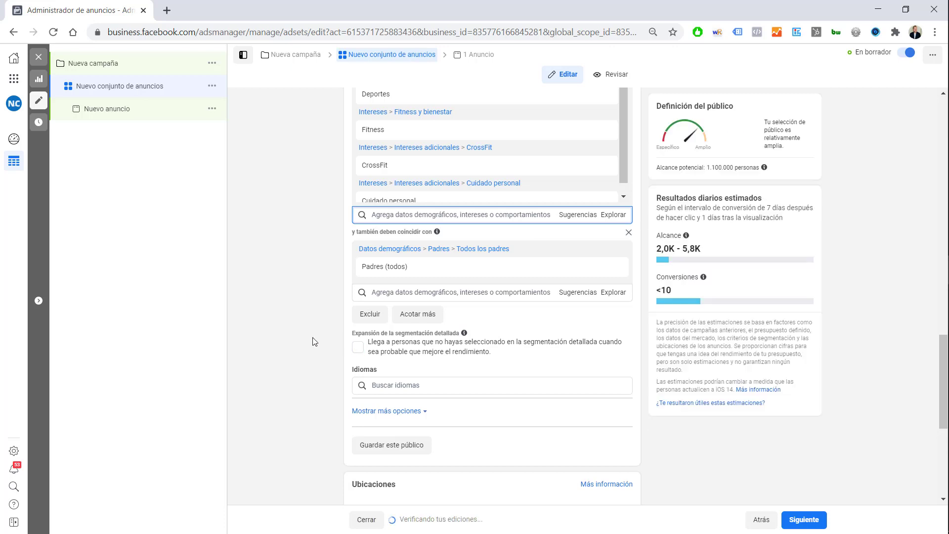
- Add Español (todos) as the language of the ad set's audience
scroll(318, 338, "down", 3)
left_click(403, 261)
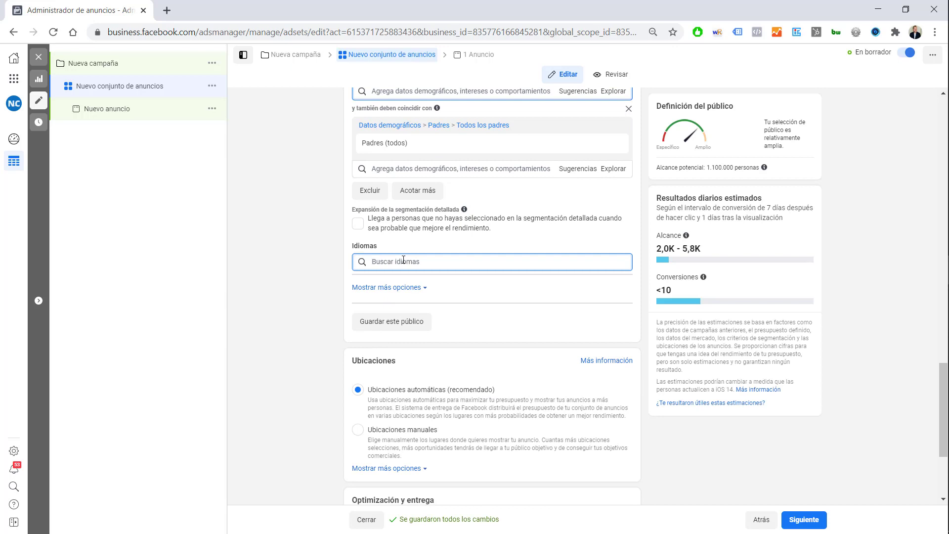
type("espan")
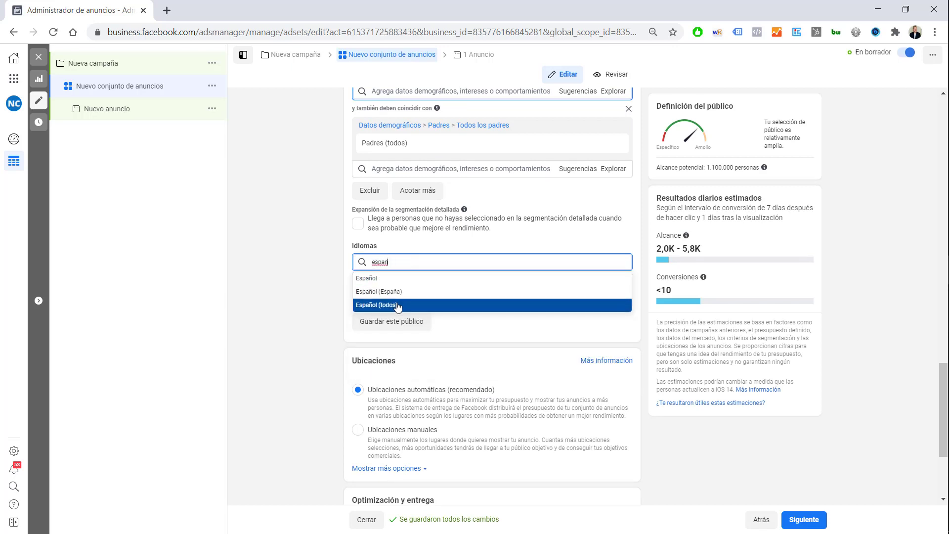
left_click(399, 305)
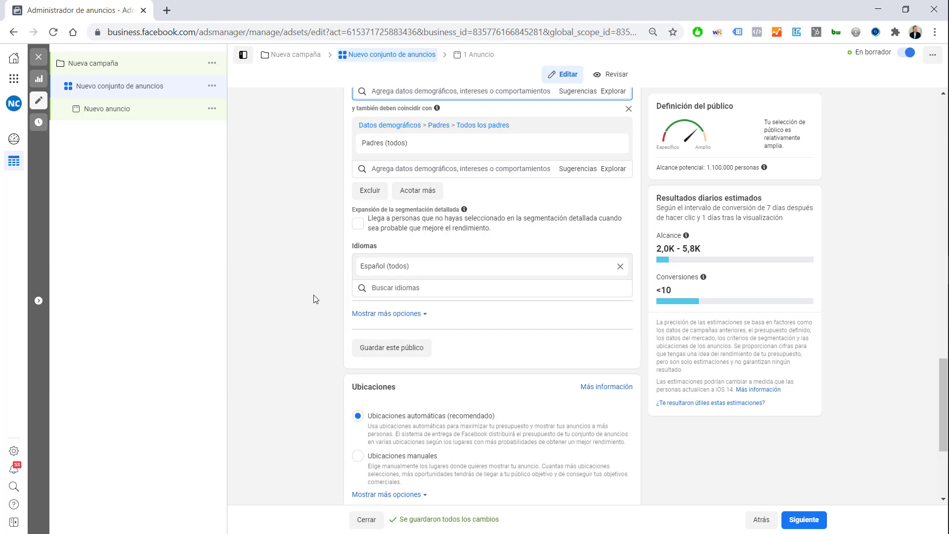
- Save the defined audience under the name DEPORTIVO MADRE ES
left_click(391, 351)
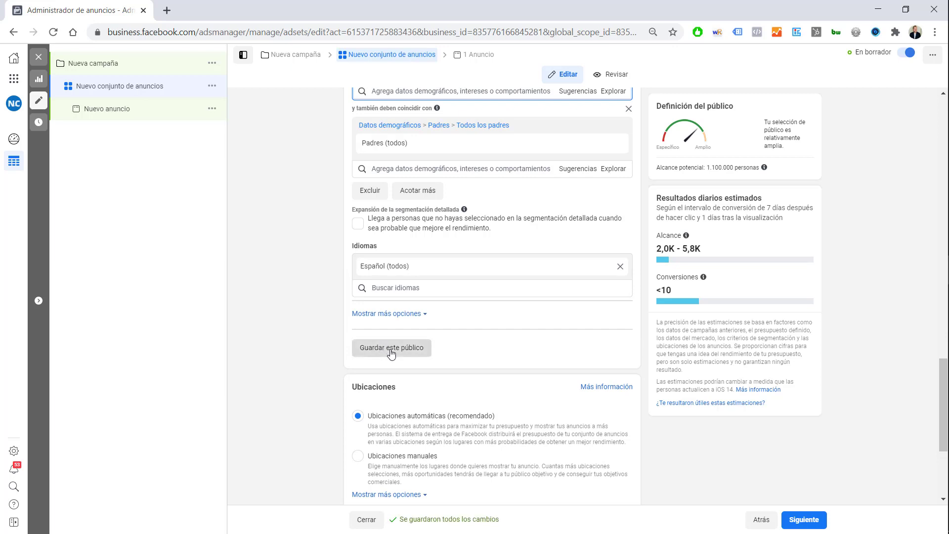
left_click_drag(464, 191, 353, 213)
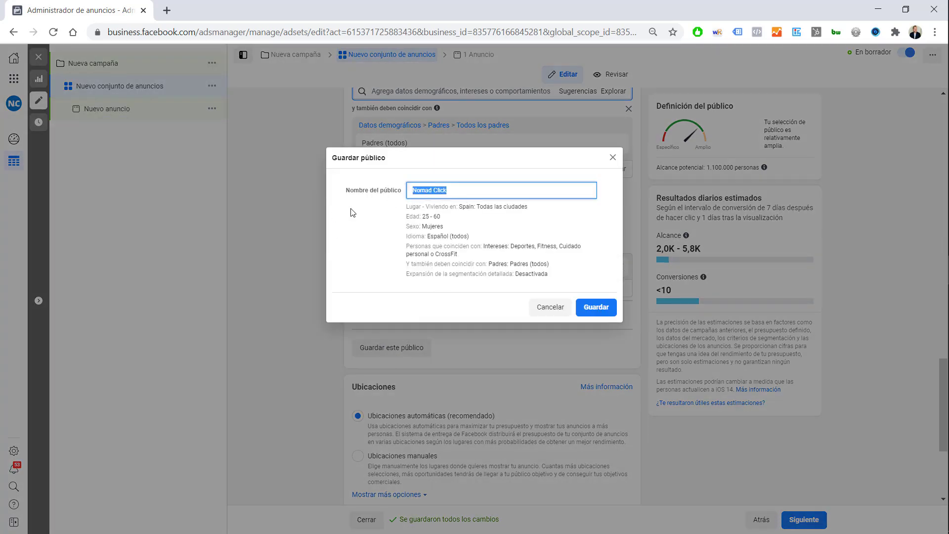
type("DEPORTIVO MADRE ES")
left_click(601, 311)
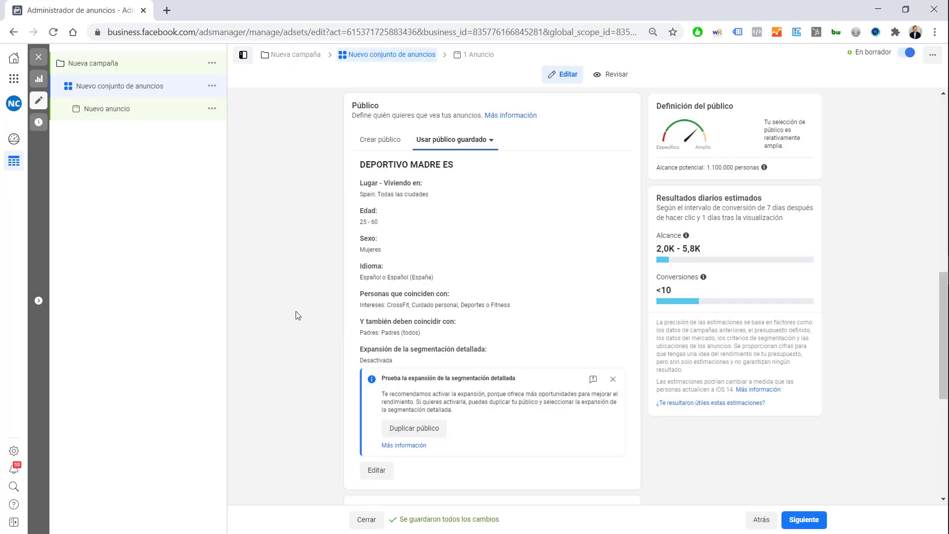
- Open the ad account's Públicos page in a separate browser tab to view the saved audiences
left_click(13, 80)
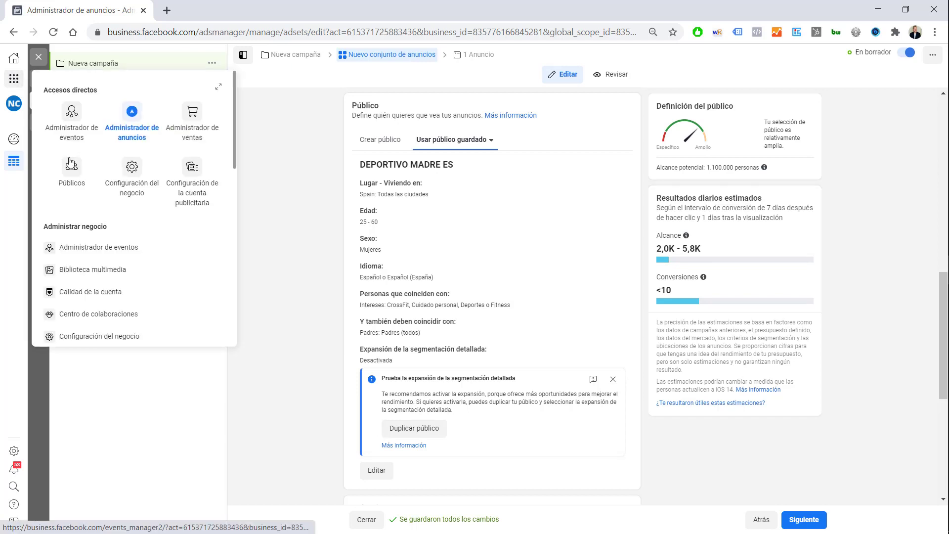
middle_click(69, 175)
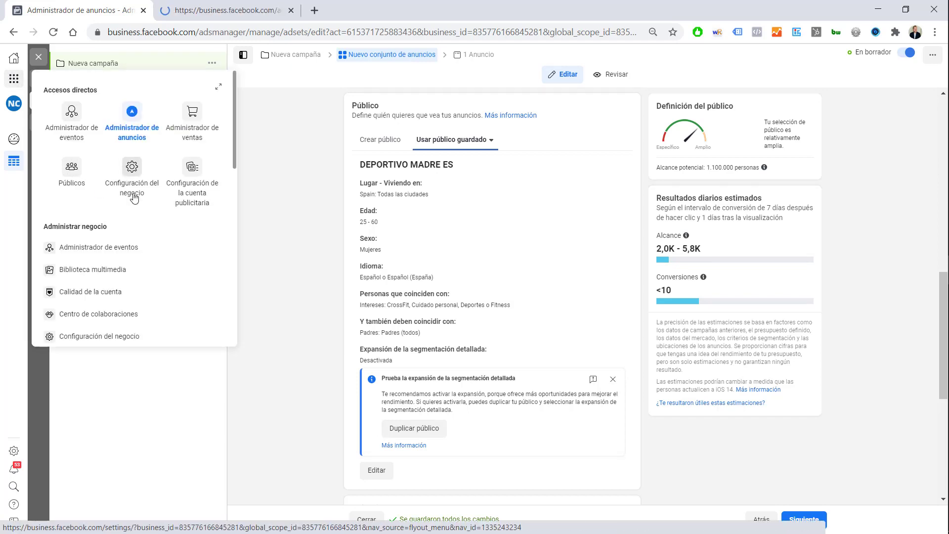
left_click(216, 10)
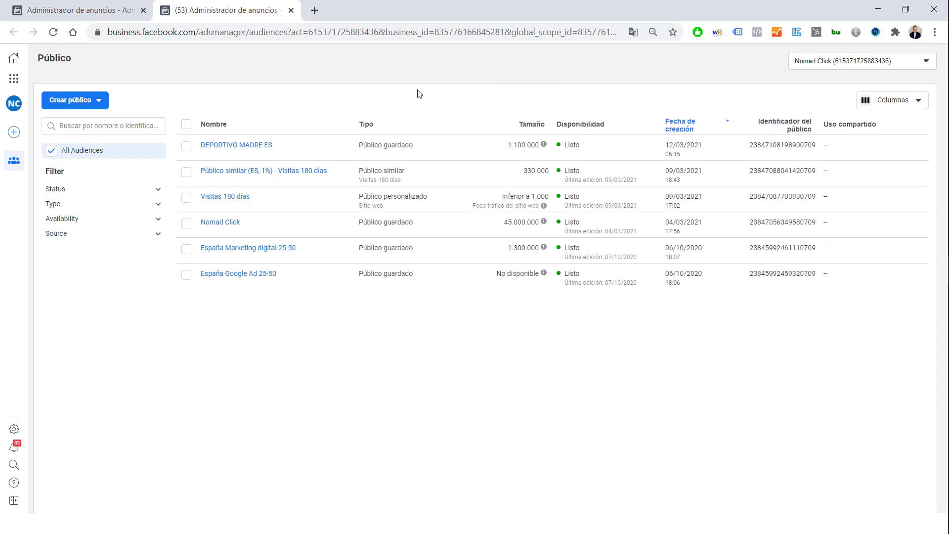
- Inspect the edit form and the delete confirmation for the saved audience DEPORTIVO MADRE ES, closing both without making changes
left_click(187, 147)
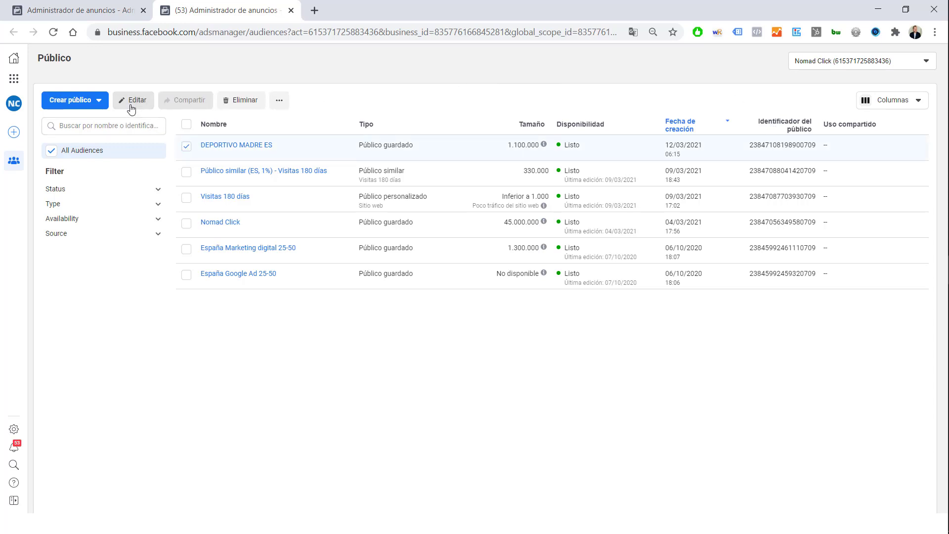
left_click(132, 101)
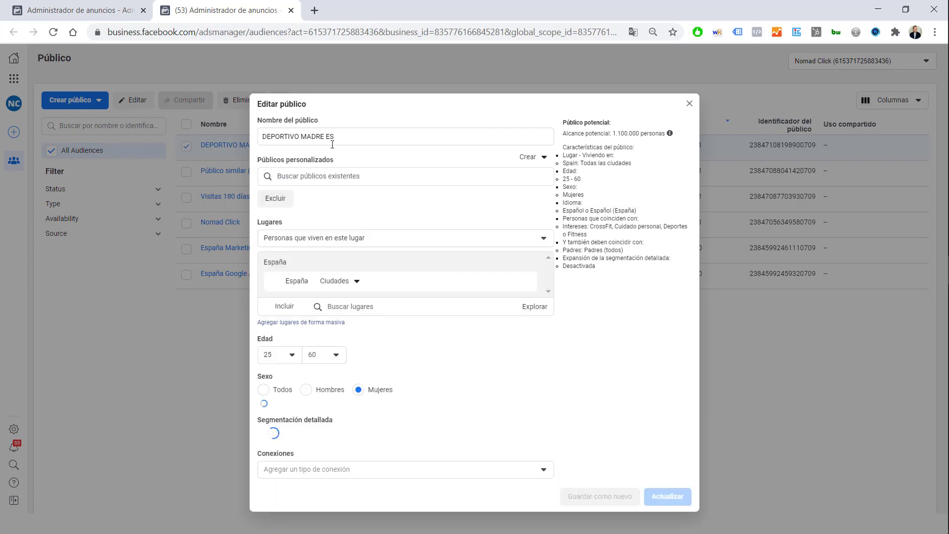
left_click(690, 104)
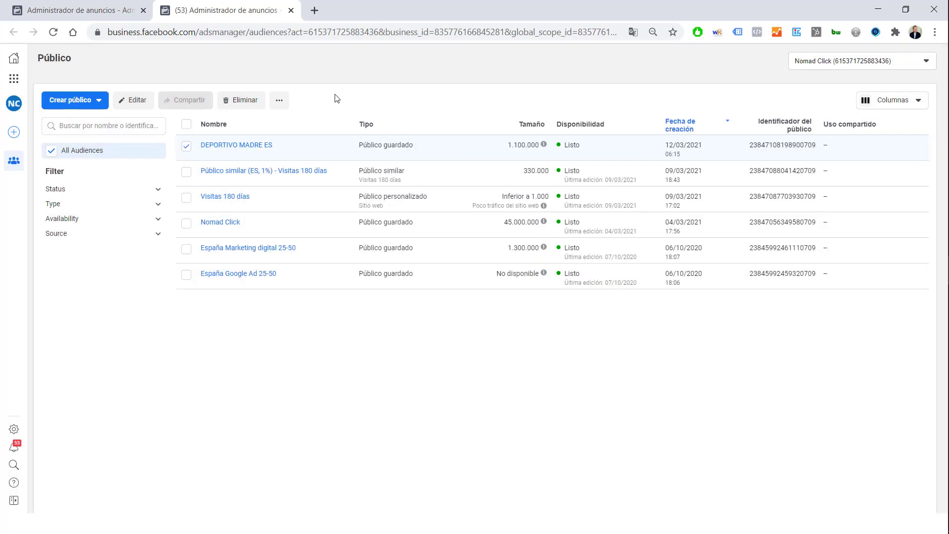
left_click(245, 104)
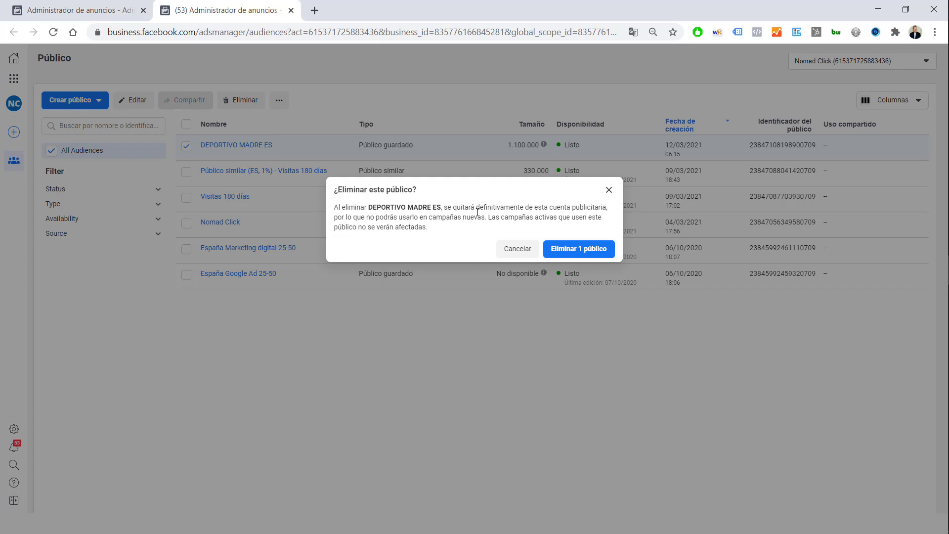
left_click(611, 191)
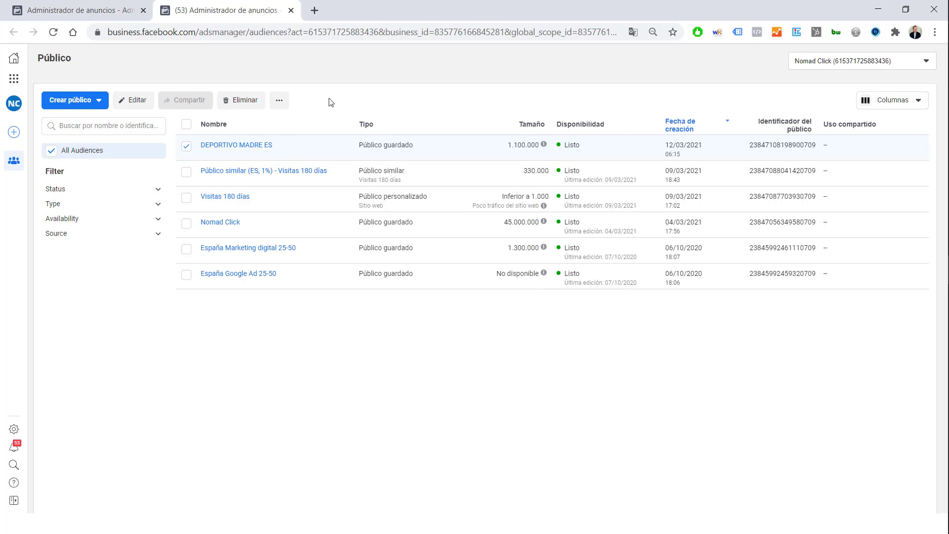
- Return to the ad set, switch to creating a new audience, and apply the saved audience DEPORTIVO MADRE ES instead
left_click(85, 7)
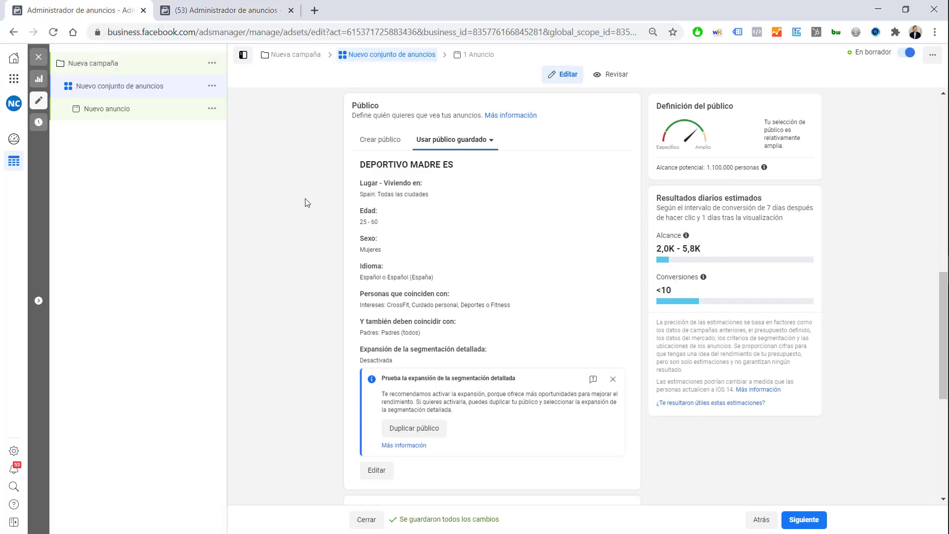
left_click(383, 144)
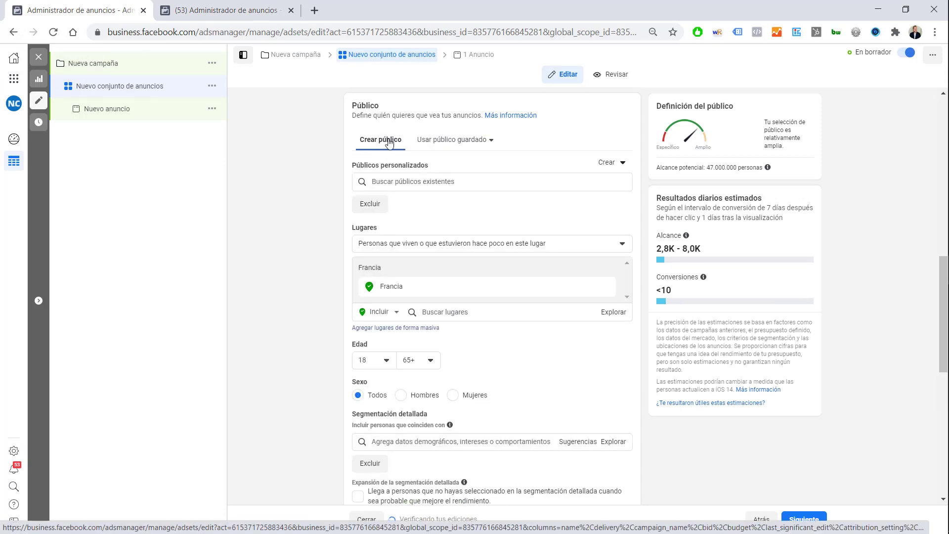
left_click(491, 143)
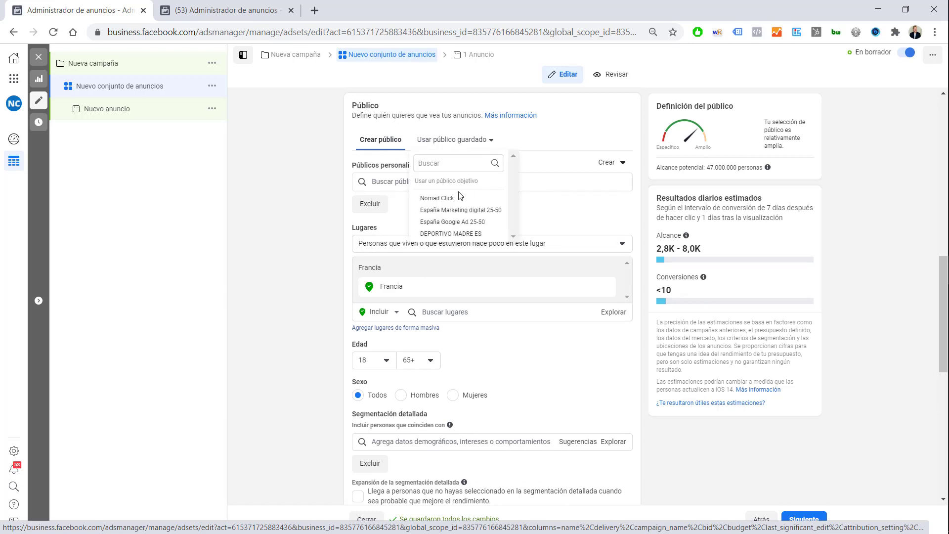
scroll(459, 196, "down", 1)
mouse_move(458, 174)
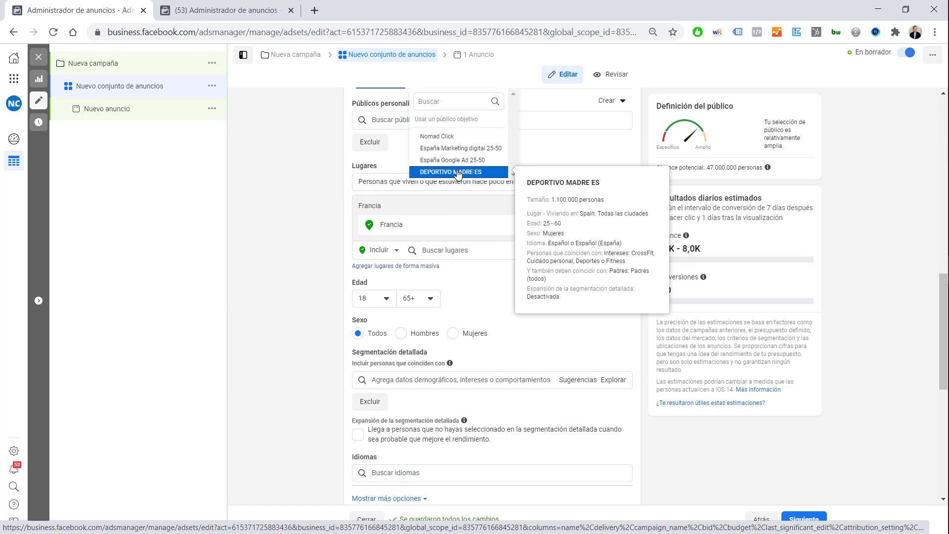
left_click(457, 172)
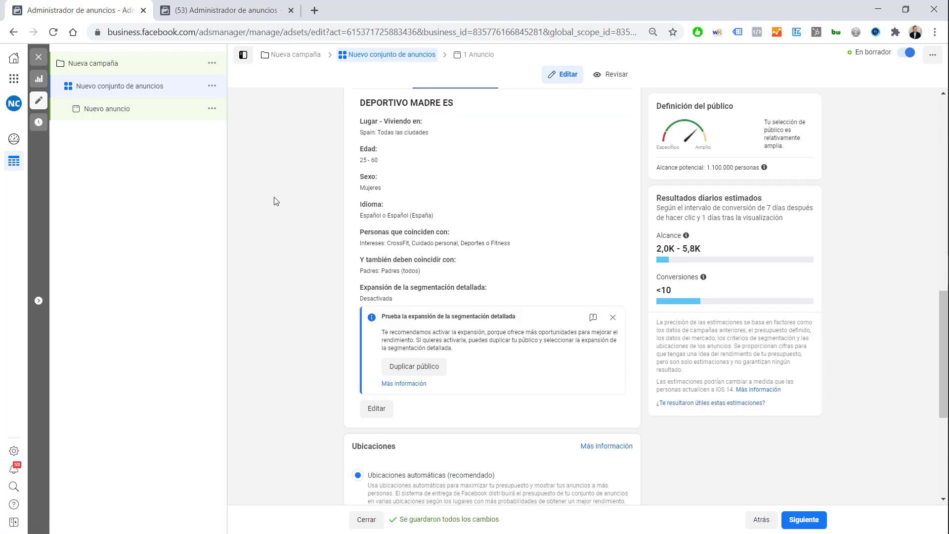
scroll(297, 188, "up", 1)
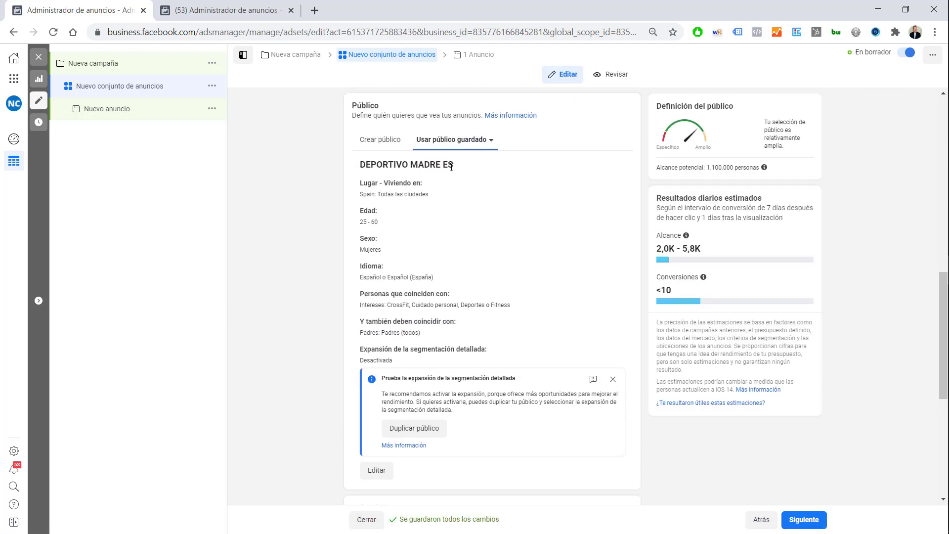